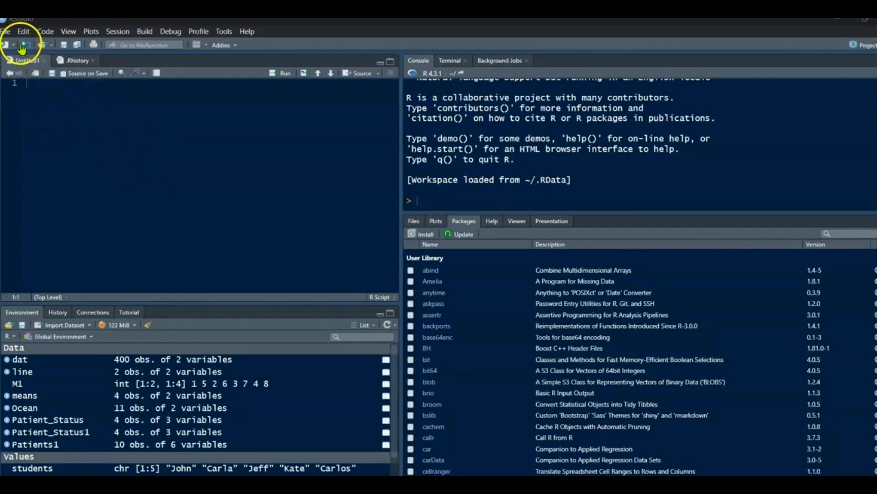
left_click(6, 32)
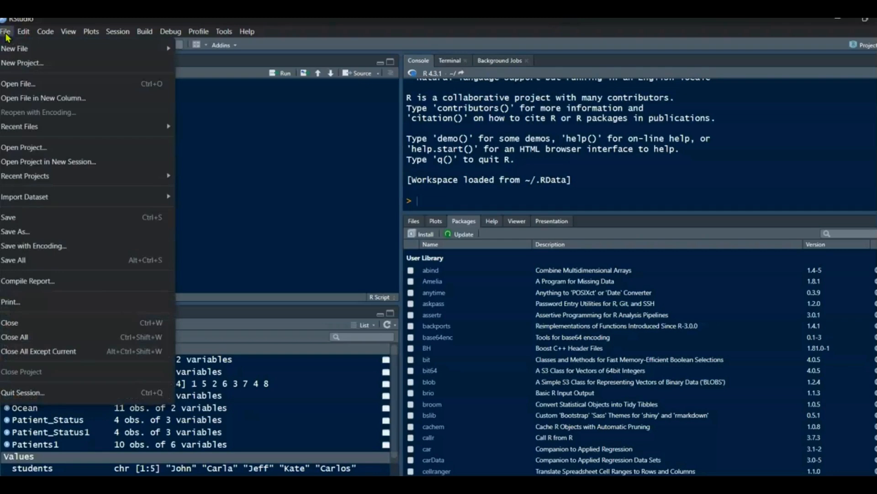
mouse_move(34, 198)
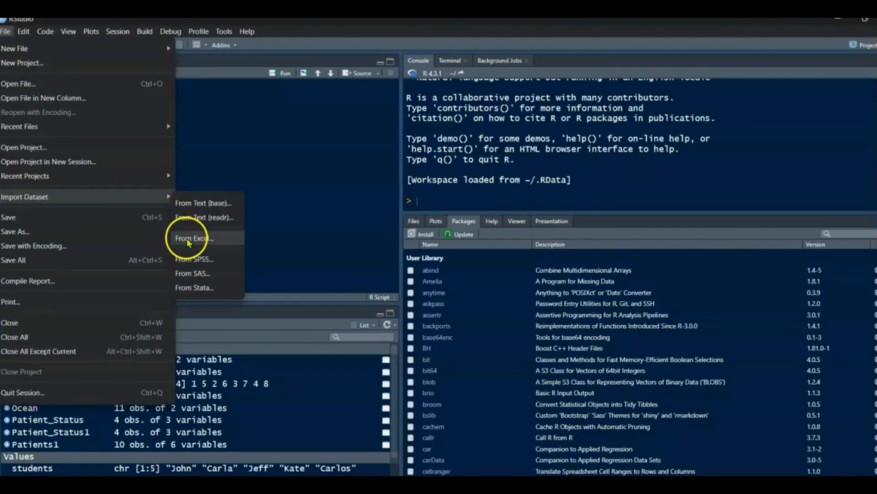
left_click(229, 125)
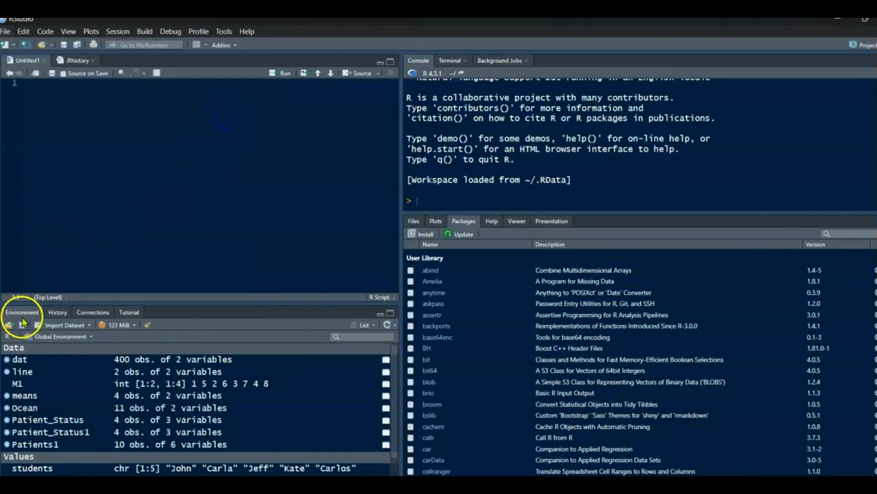
left_click(90, 325)
left_click(75, 373)
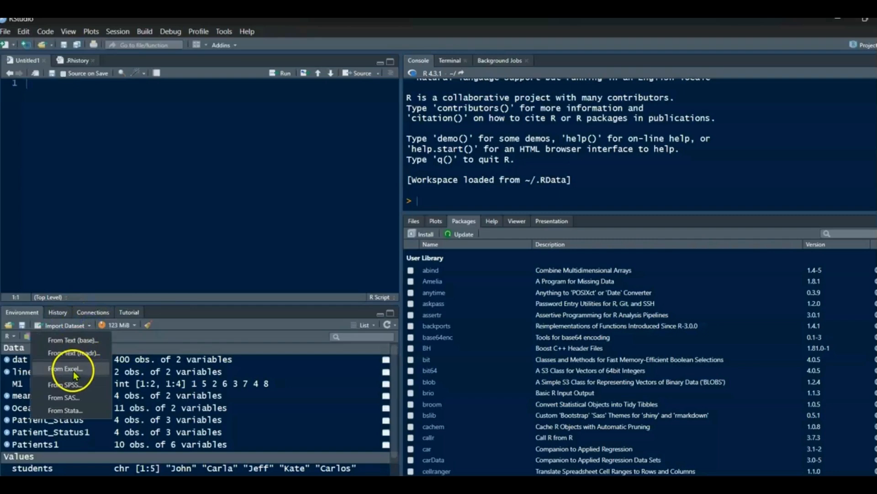
left_click(88, 150)
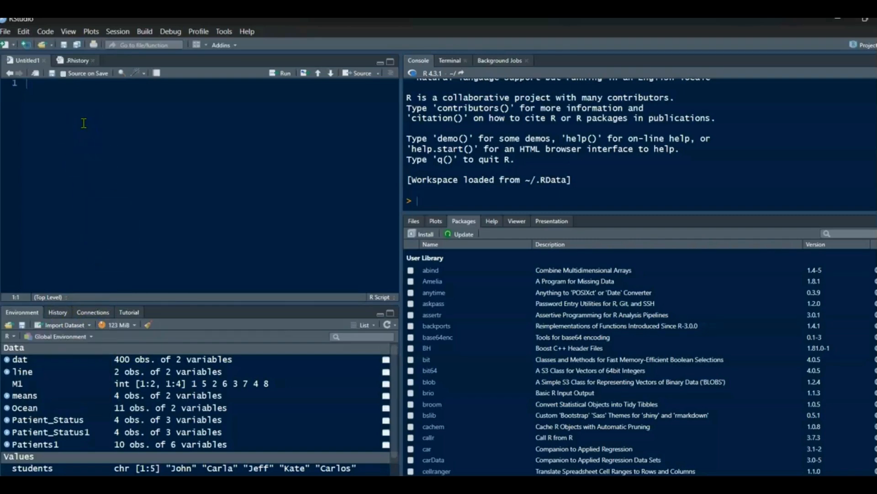
- Start a dataset import from Excel and load the PatientData workbook from the Desktop folder
left_click(9, 35)
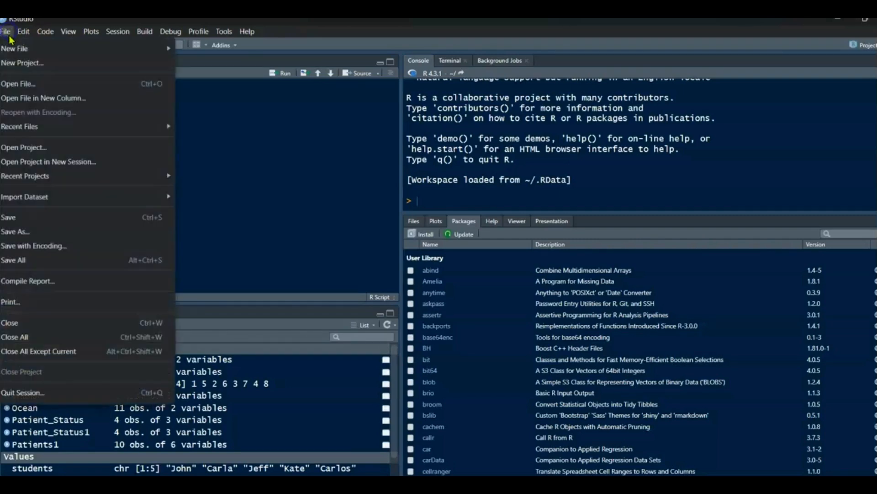
left_click(29, 198)
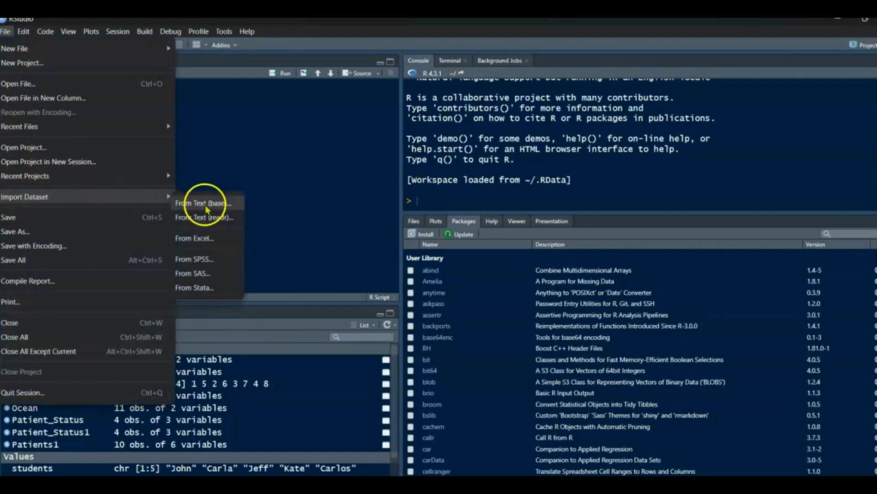
left_click(198, 239)
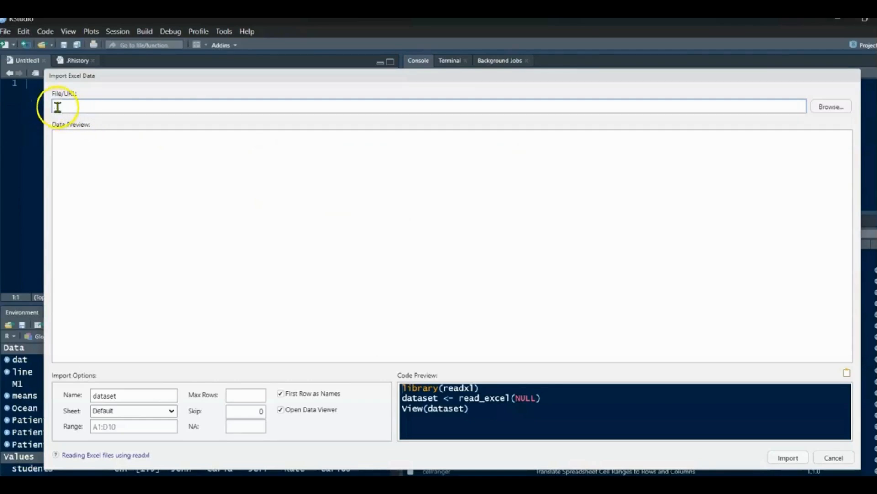
left_click(831, 109)
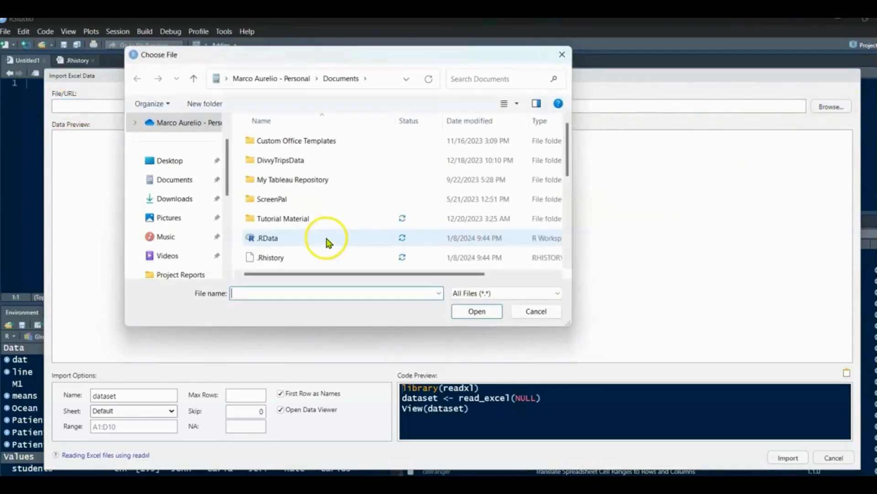
left_click(174, 162)
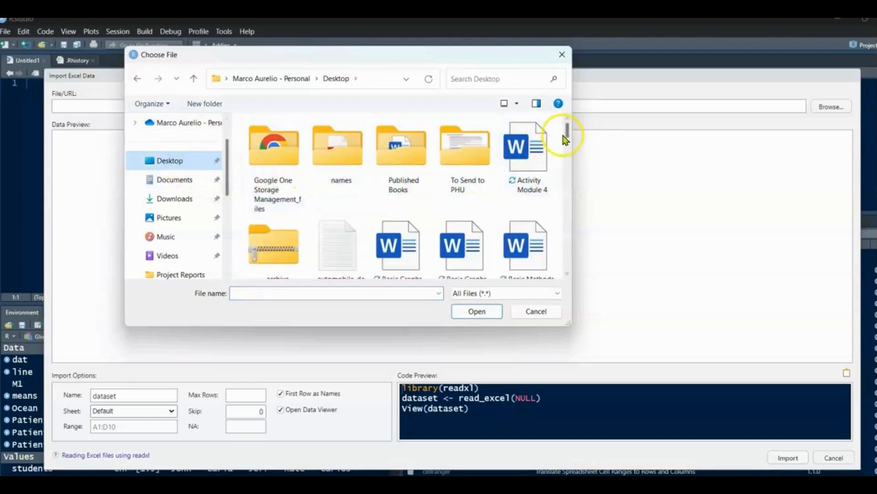
left_click_drag(569, 129, 573, 203)
left_click(464, 131)
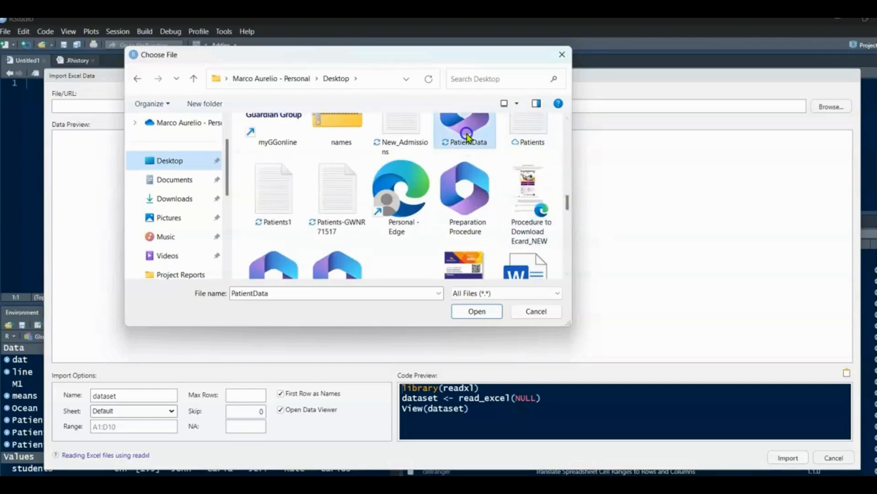
left_click(478, 310)
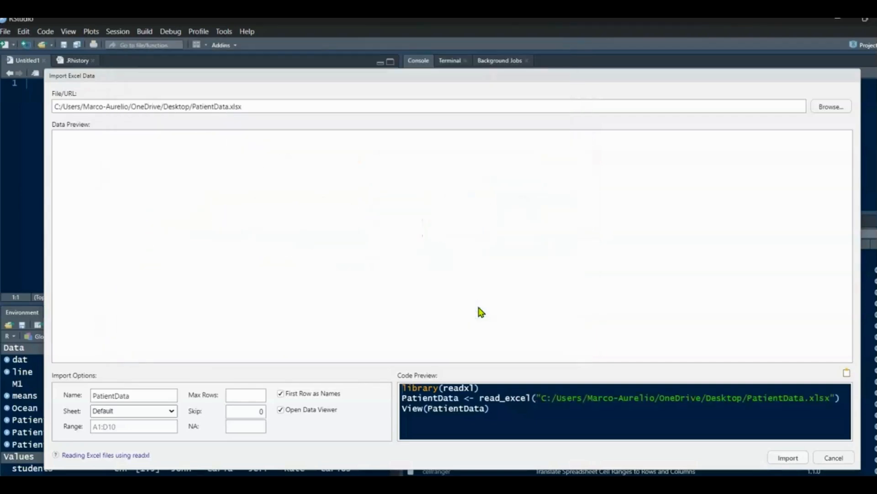
left_click(465, 275)
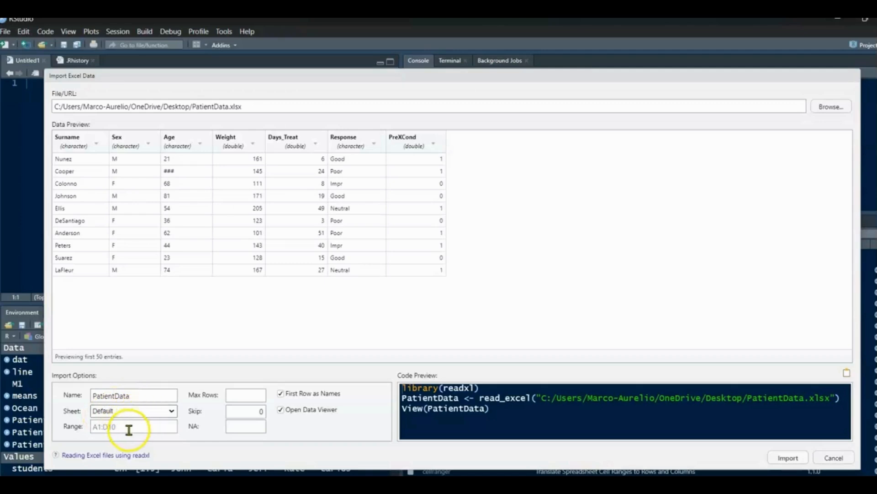
- Treat ### as the missing-value marker in the Excel import and set the Age column to numeric
left_click(243, 425)
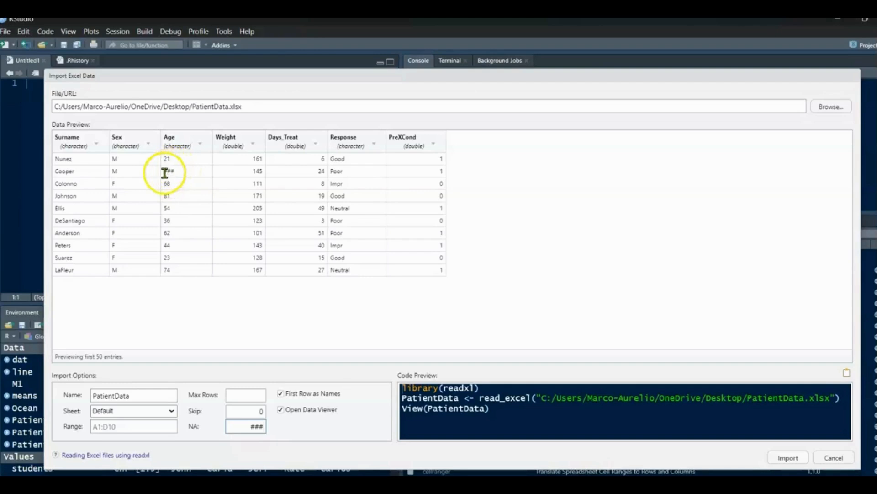
left_click(199, 144)
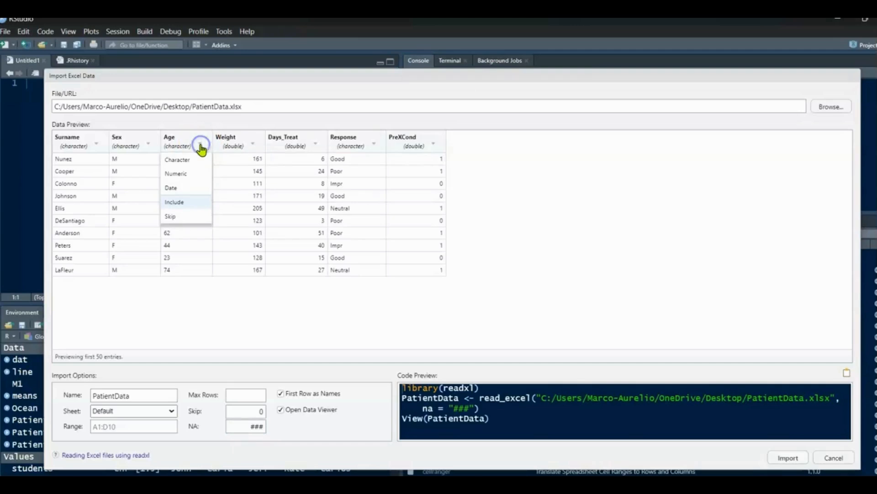
left_click(181, 174)
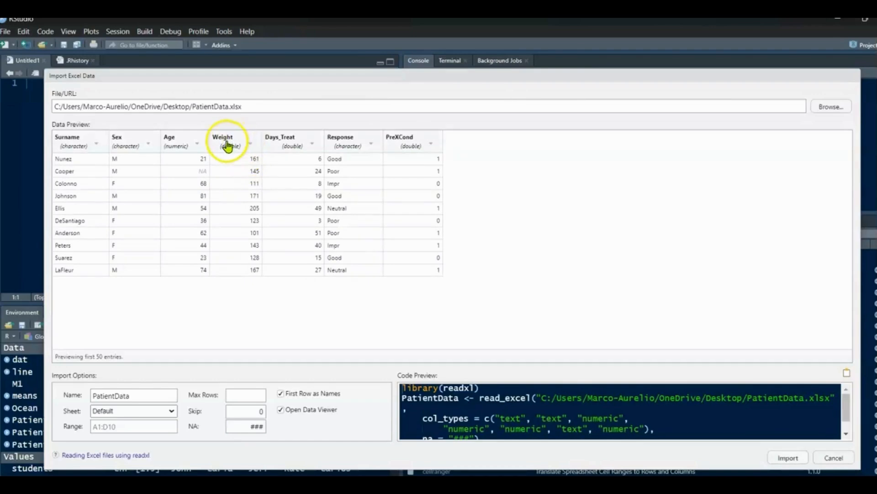
- Set the Weight and Days_Treat columns of the import preview to the numeric type
left_click(251, 146)
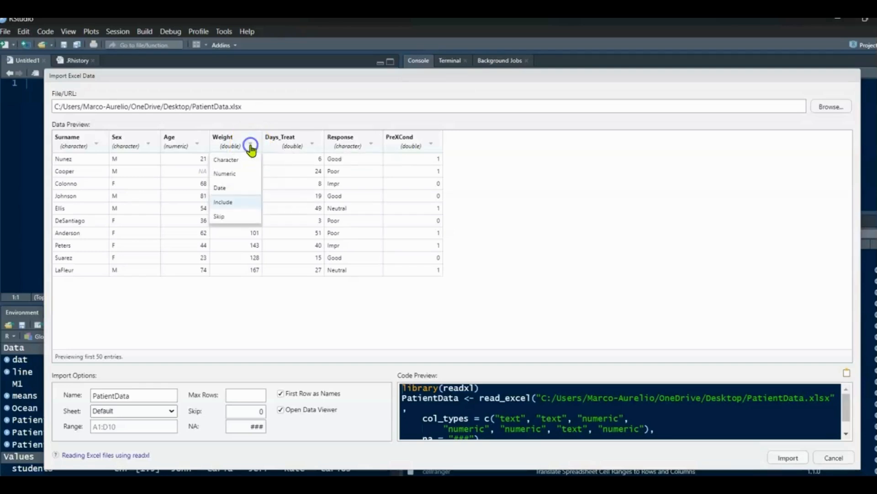
left_click(225, 176)
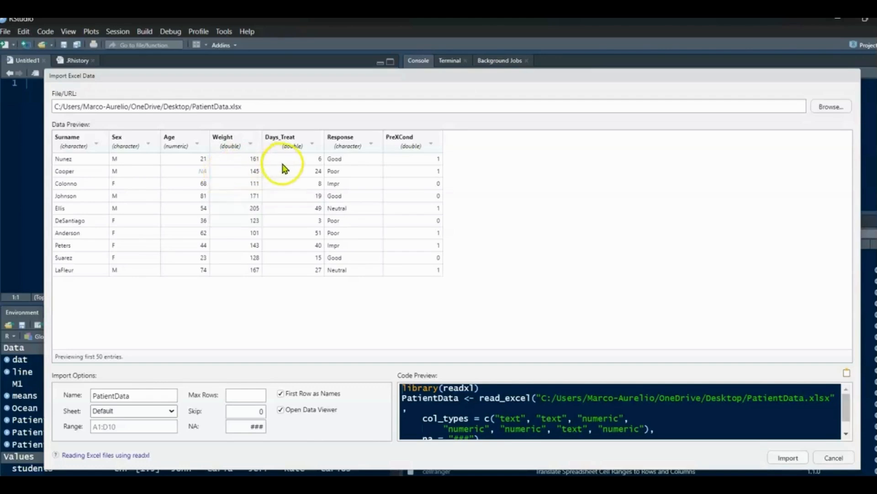
left_click(312, 146)
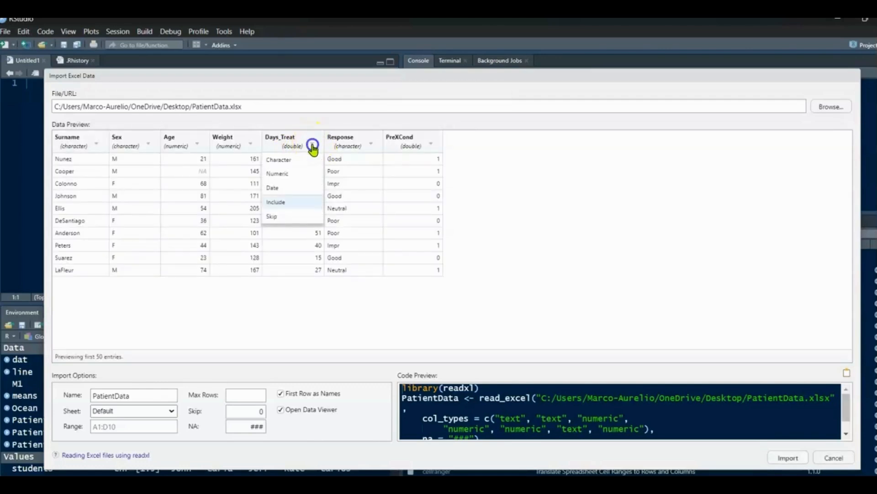
left_click(293, 174)
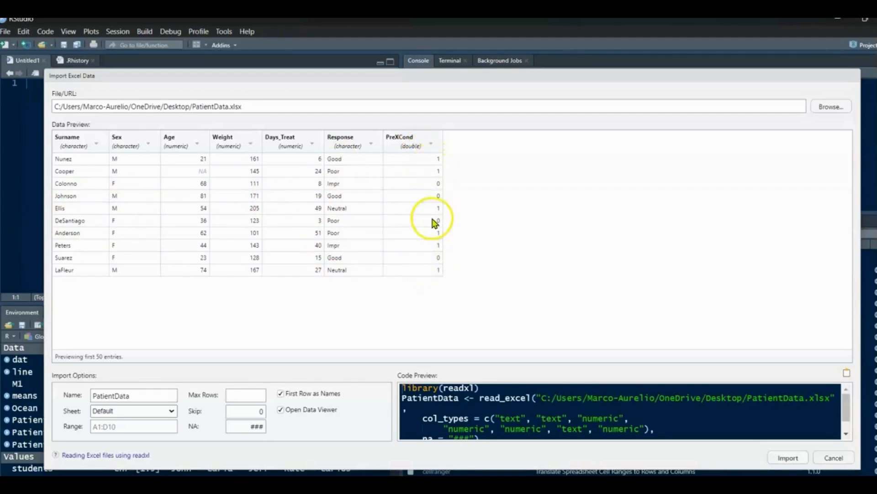
- Set the PreXCond column to character and import the data under the name PatientData
left_click(431, 145)
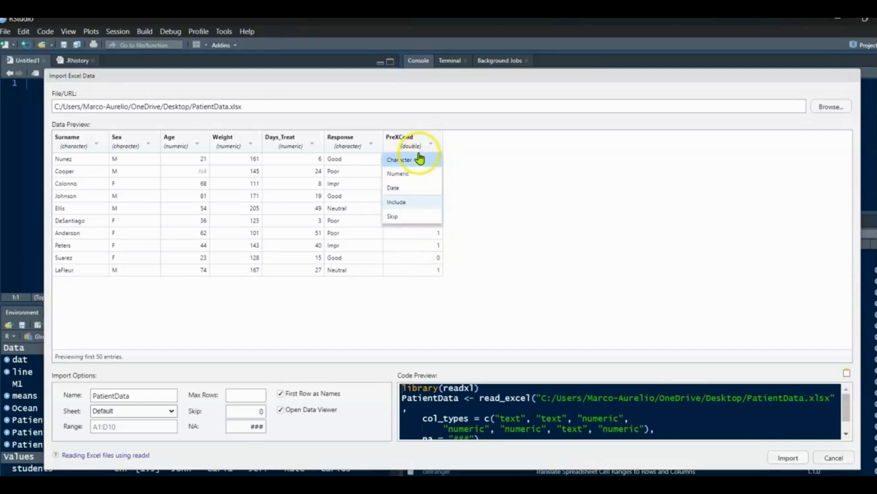
left_click(404, 159)
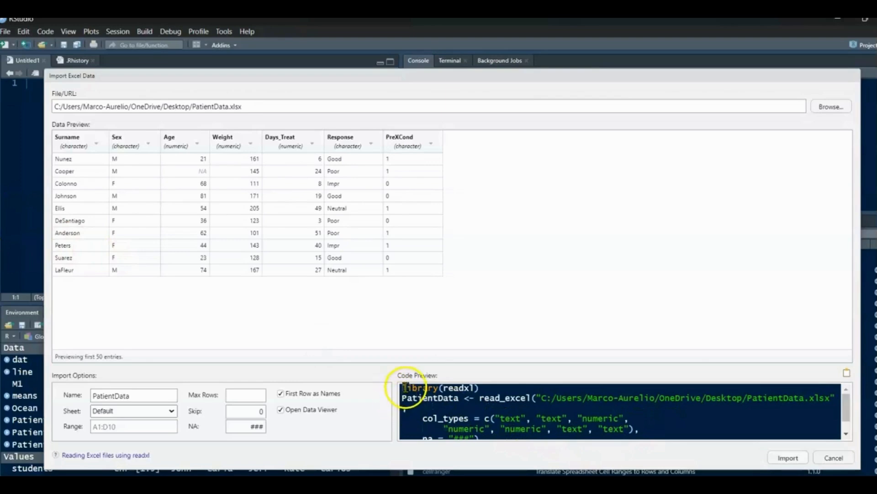
left_click_drag(404, 388, 416, 450)
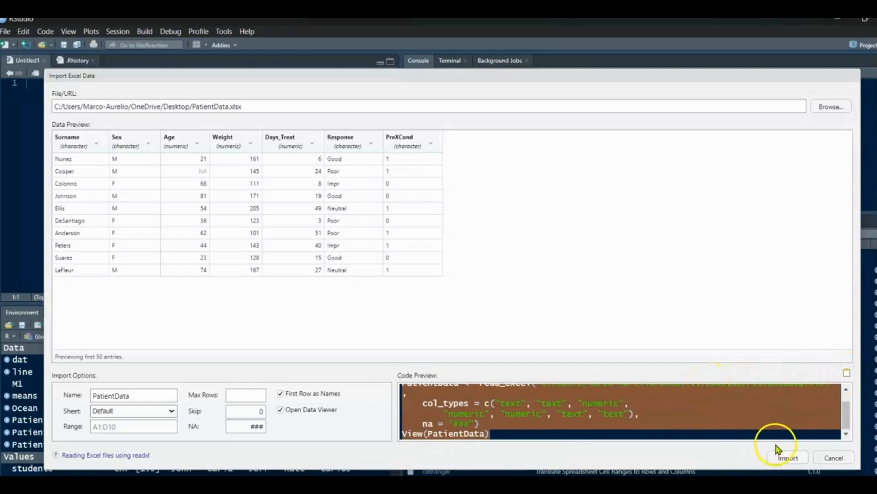
left_click(789, 459)
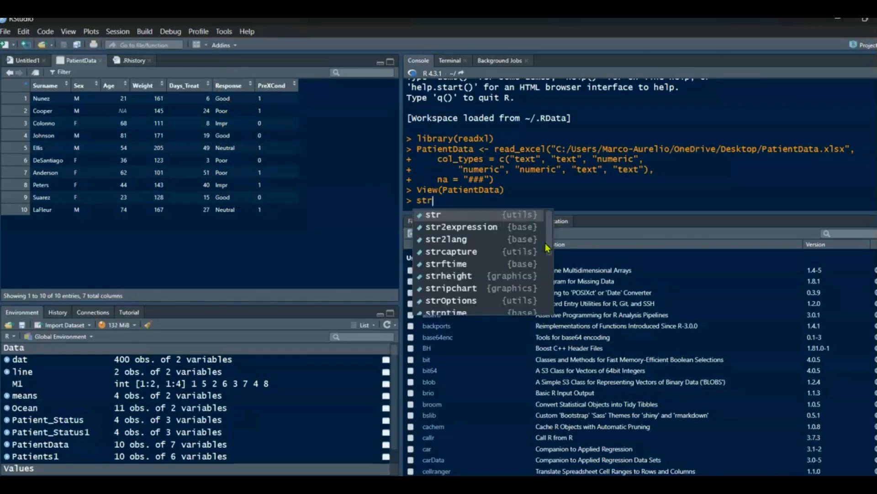
- Run str(PatientData) in the console and examine the data type of the Response variable
type("(")
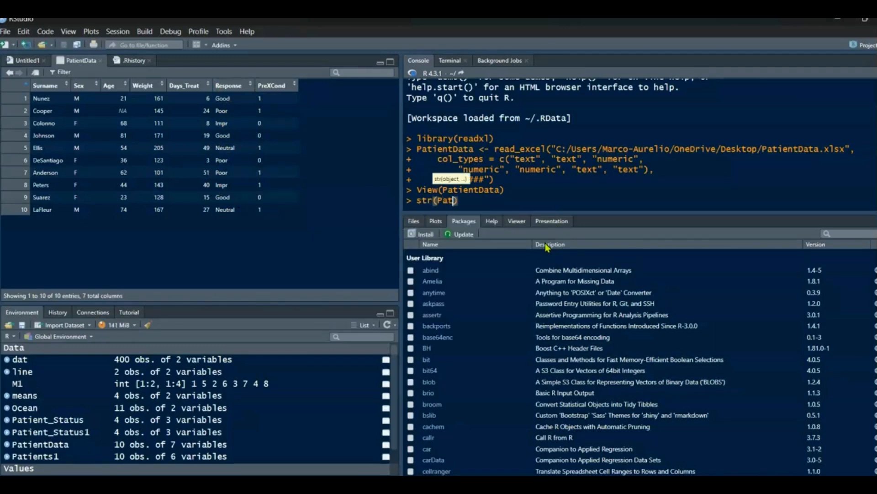
type("PatientD")
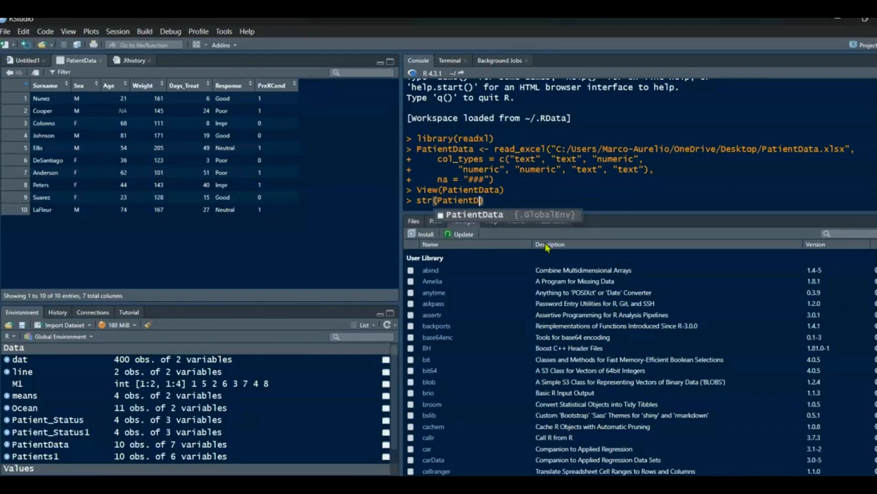
type("ata")
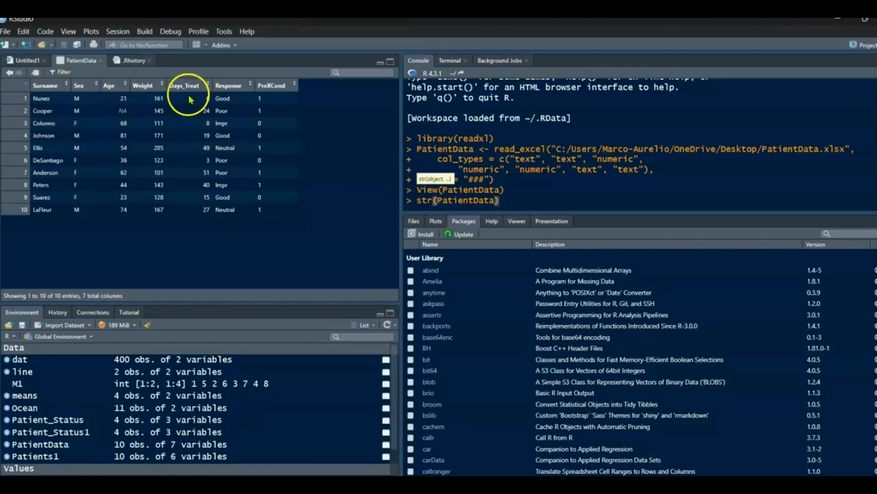
key("Return")
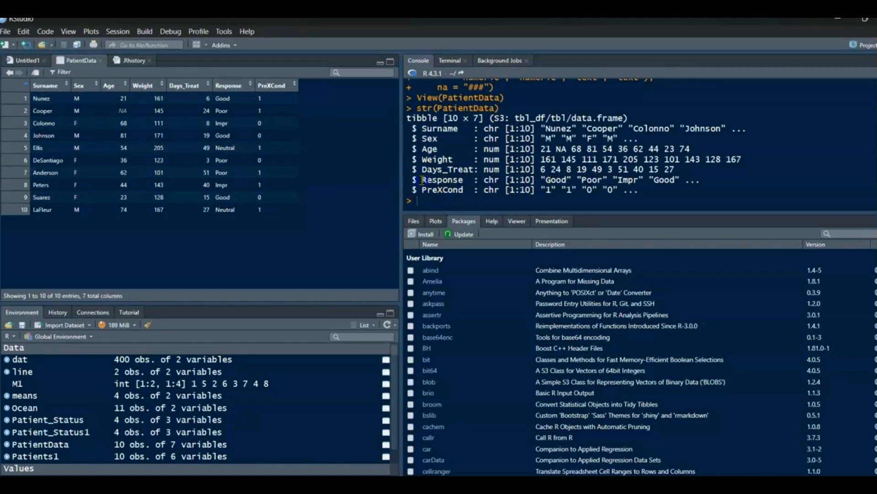
left_click_drag(422, 180, 589, 179)
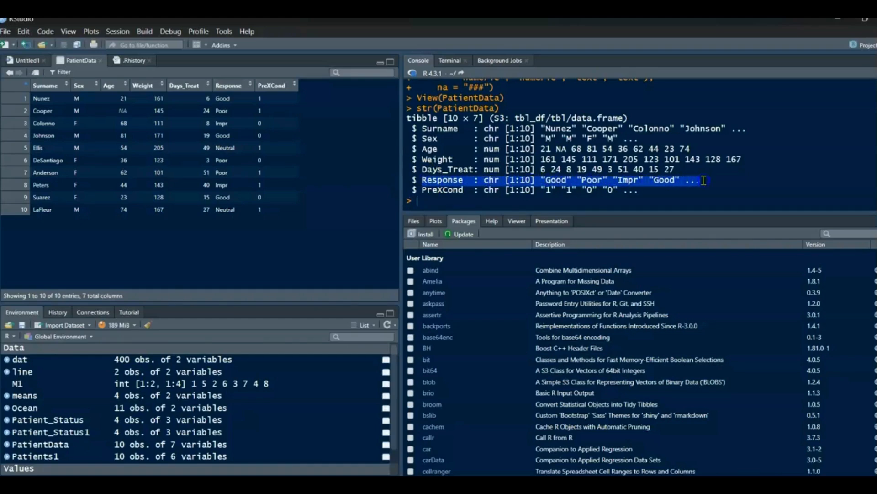
left_click_drag(692, 183, 692, 183)
- Write the console assignment PatientData$Response <- as.factor() with its argument left empty
left_click(419, 201)
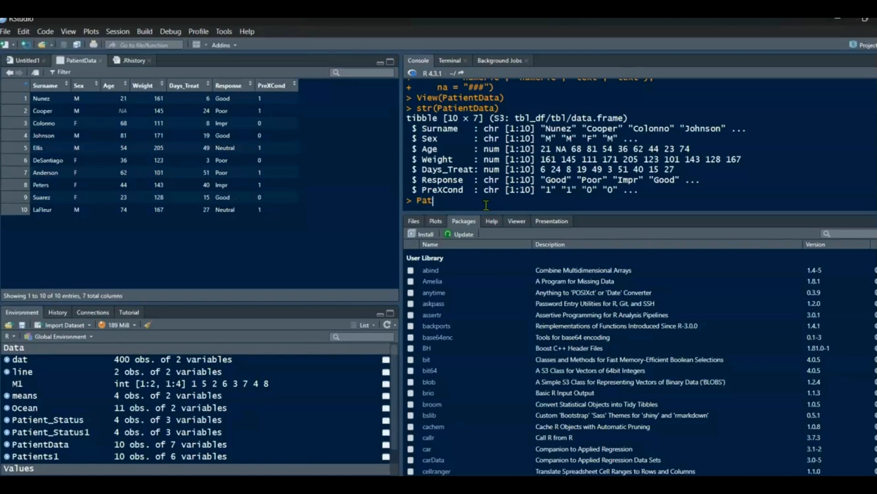
type("ientD")
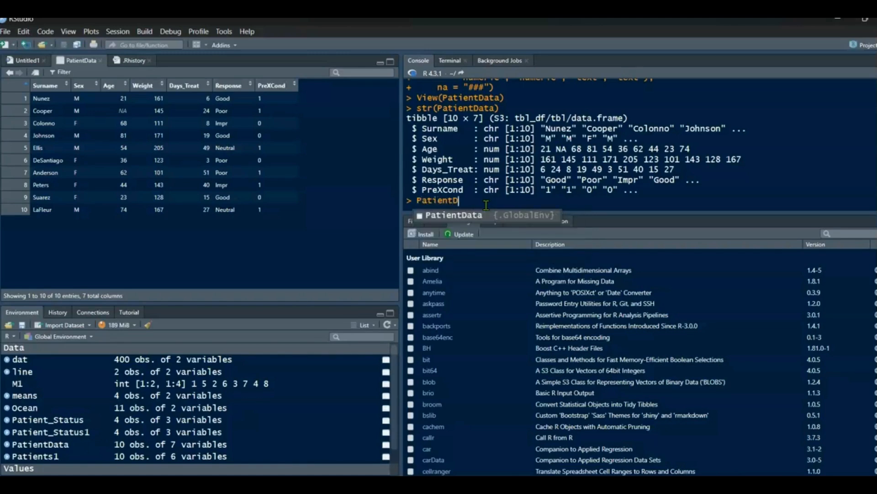
type("ata$Resp")
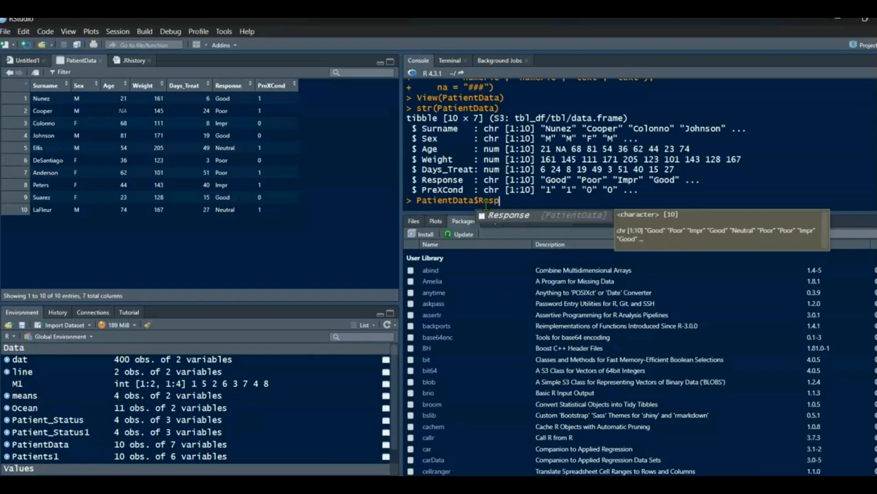
type("onse")
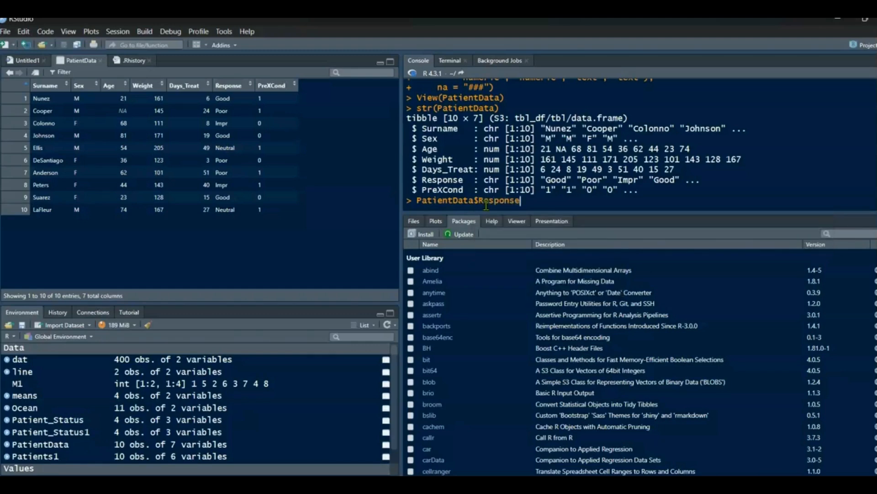
left_click(545, 212)
type(".fact")
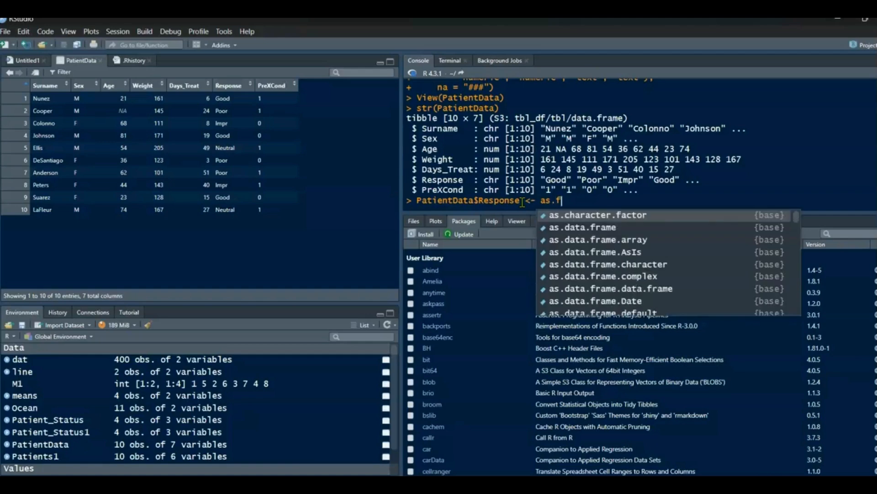
type("or")
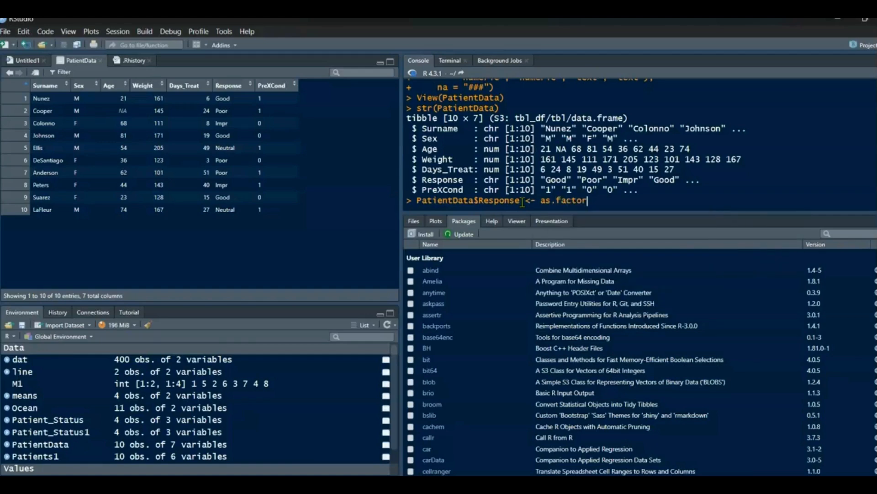
type("(")
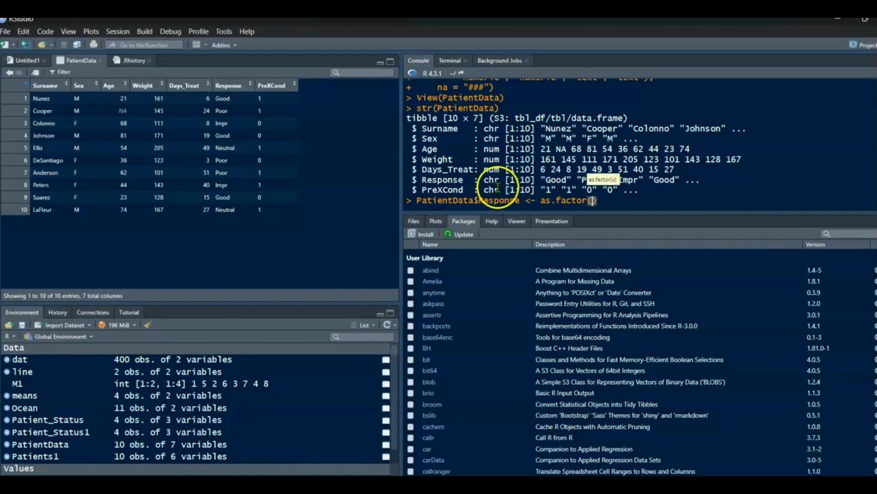
- Copy PatientData$Response into the parentheses of as.factor and run the assignment to convert the variable to a factor
left_click_drag(520, 201, 416, 199)
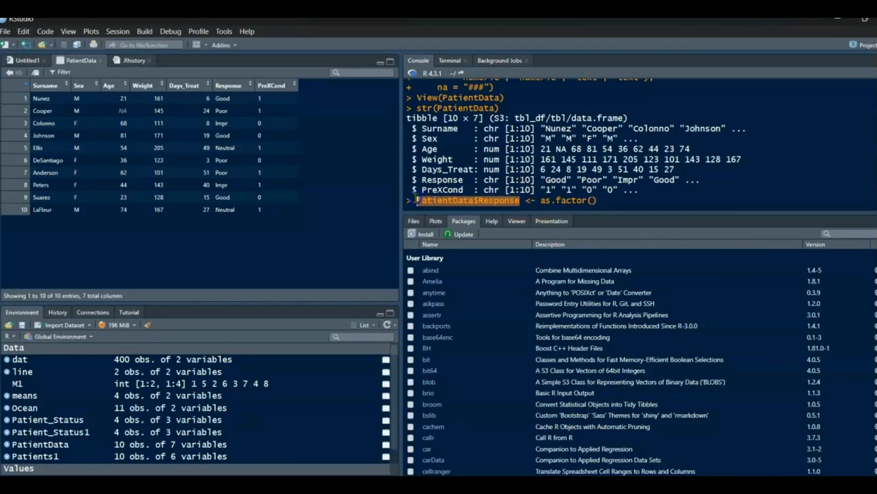
right_click(467, 202)
left_click(480, 225)
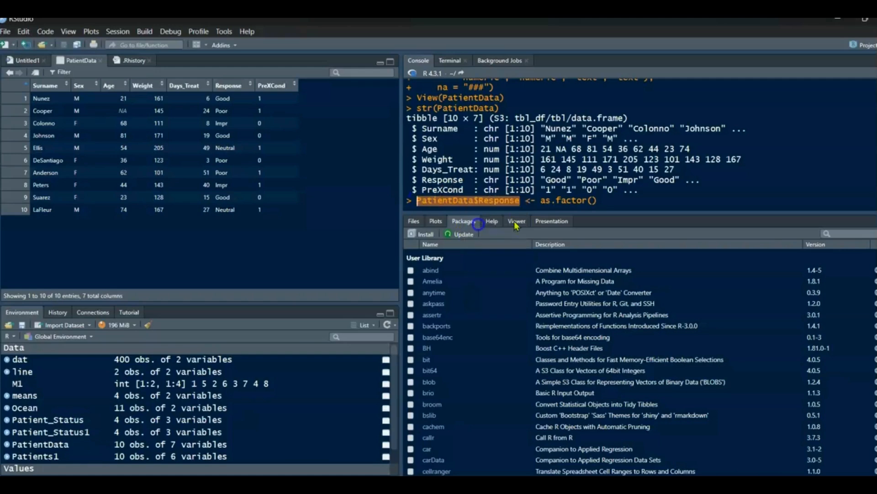
left_click(592, 199)
key("ctrl+v")
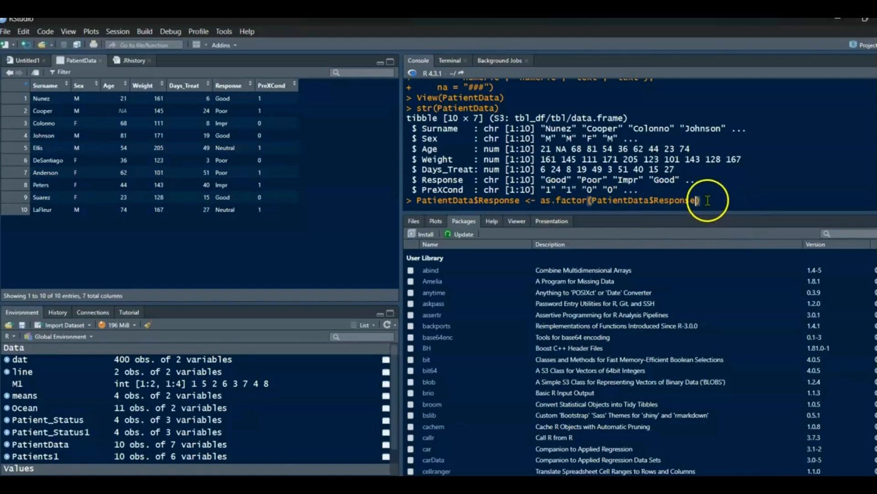
key("Return")
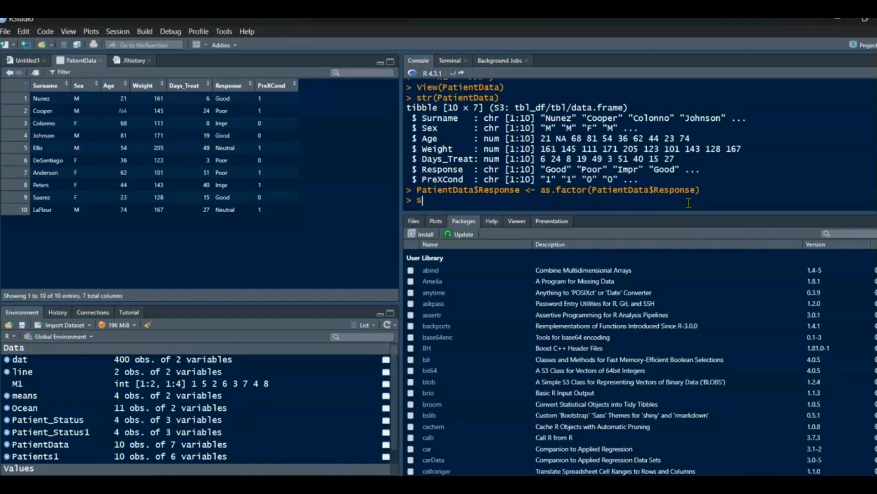
- Run str(PatientData) in the console to check the structure of the data after the factor conversion
type("str(Pat")
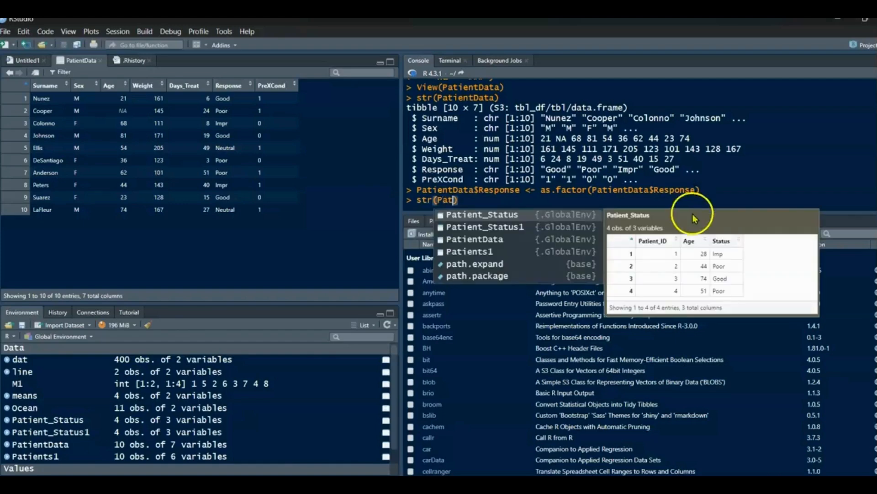
left_click(483, 246)
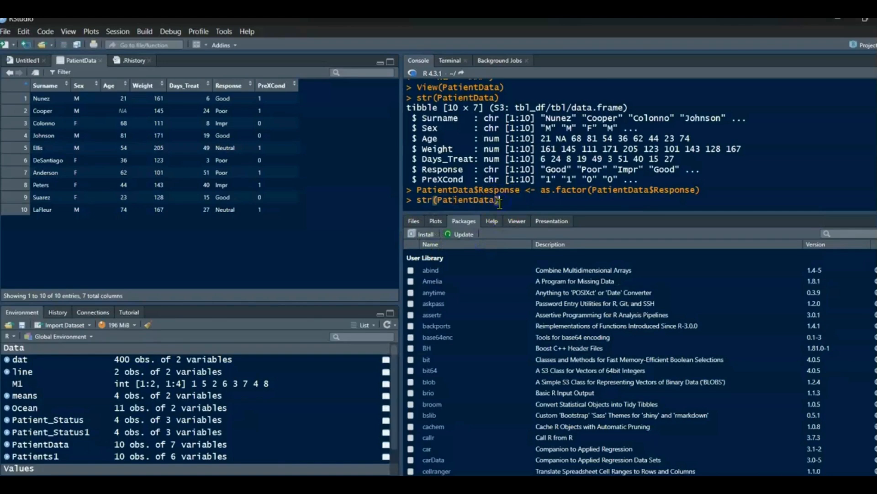
key("Return")
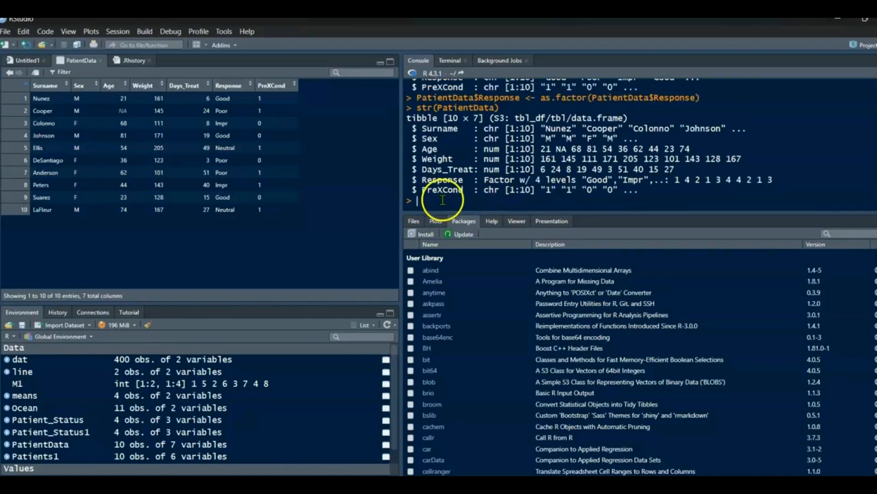